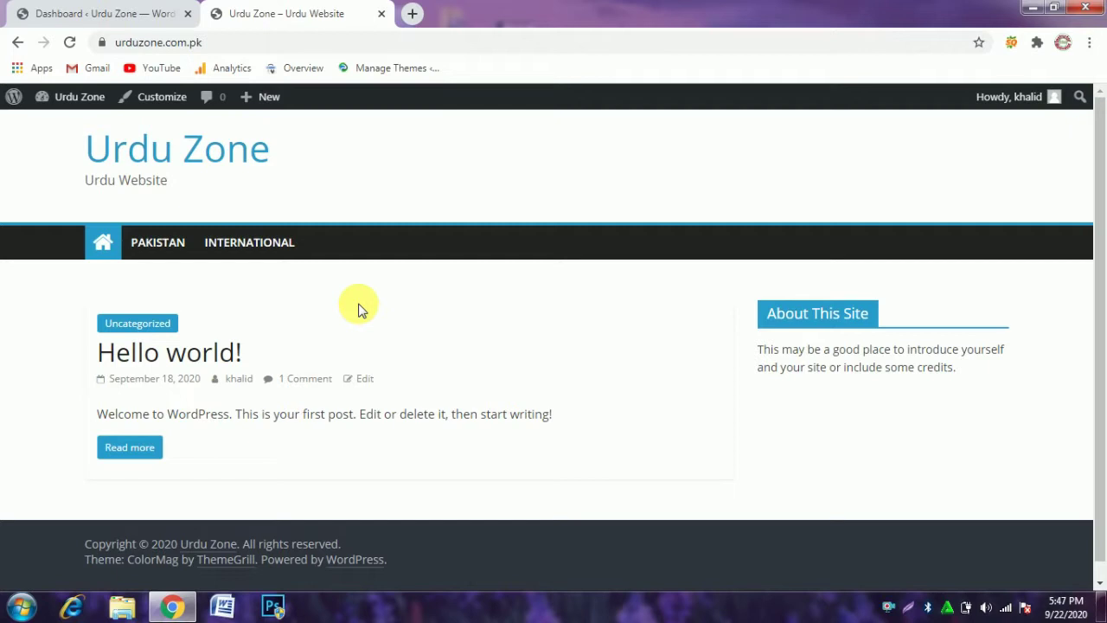
# Open the site's International category page and examine the "category" part of its web address
pyautogui.click(254, 246)
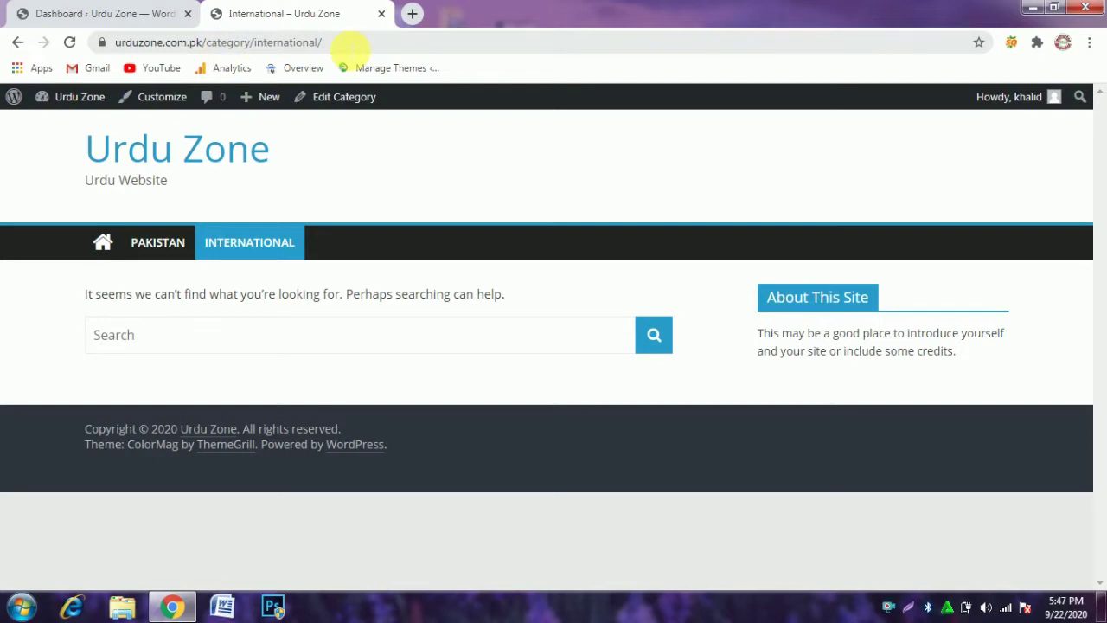
pyautogui.hotkey('ctrl', '+')
pyautogui.hotkey('ctrl', '+')
pyautogui.hotkey('ctrl', '+')
pyautogui.hotkey('ctrl', '+')
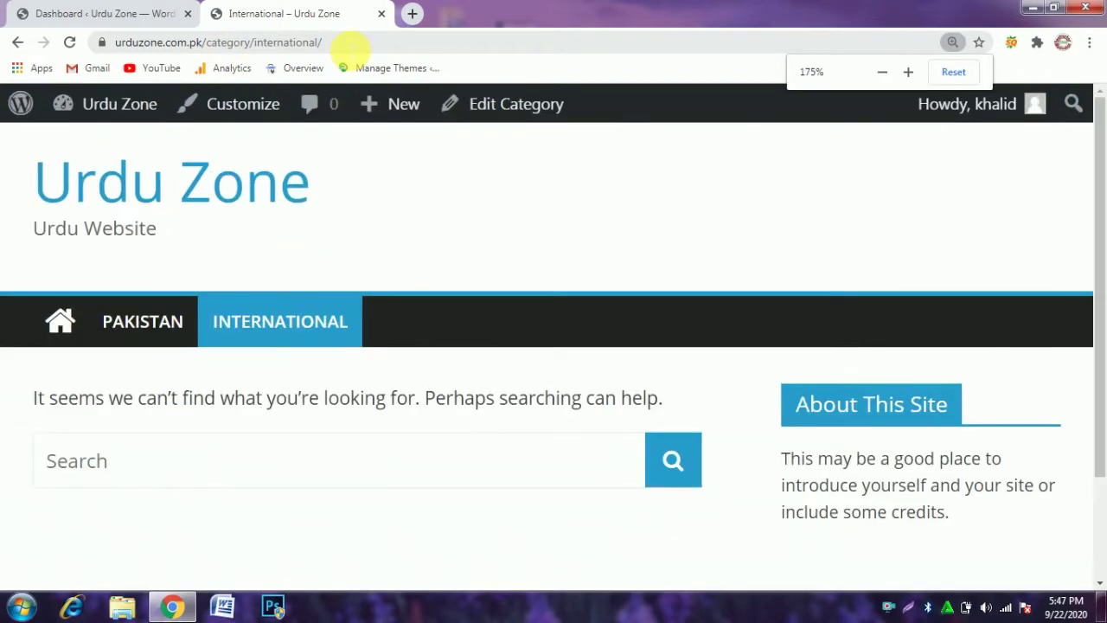
pyautogui.hotkey('ctrl', '+')
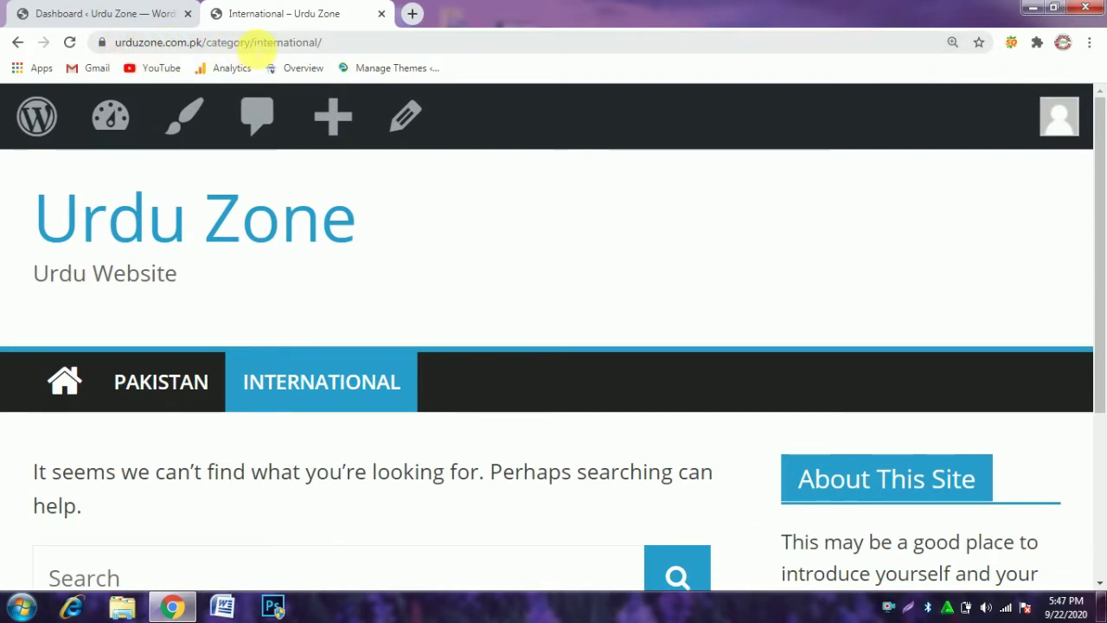
pyautogui.moveTo(251, 44); pyautogui.dragTo(207, 43)
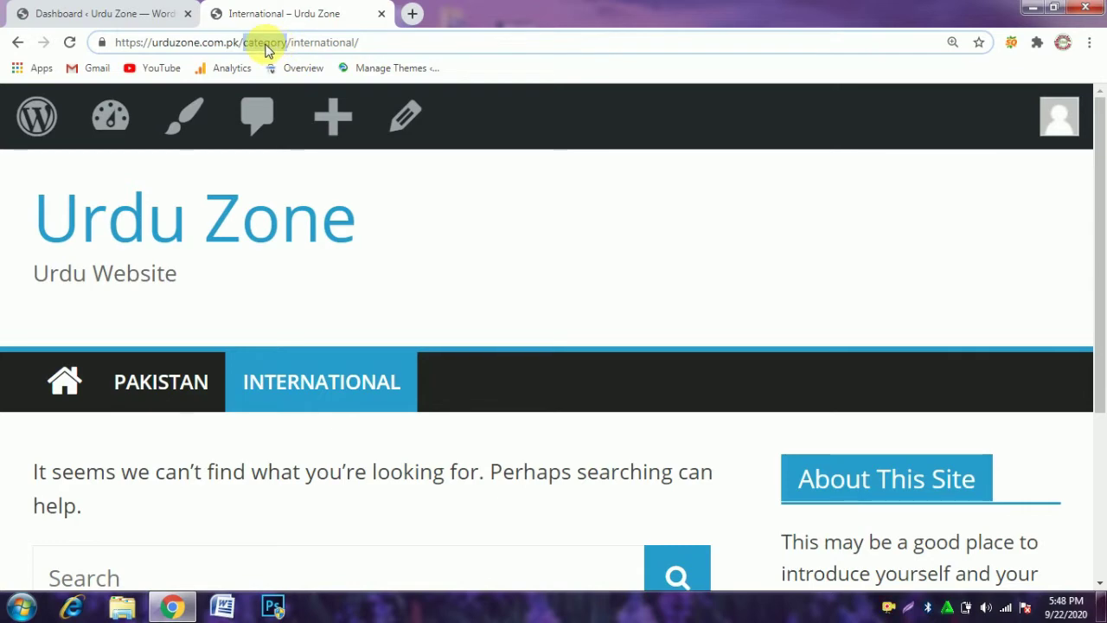
pyautogui.hotkey('ctrl', '-')
pyautogui.hotkey('ctrl', '-')
pyautogui.hotkey('ctrl', '-')
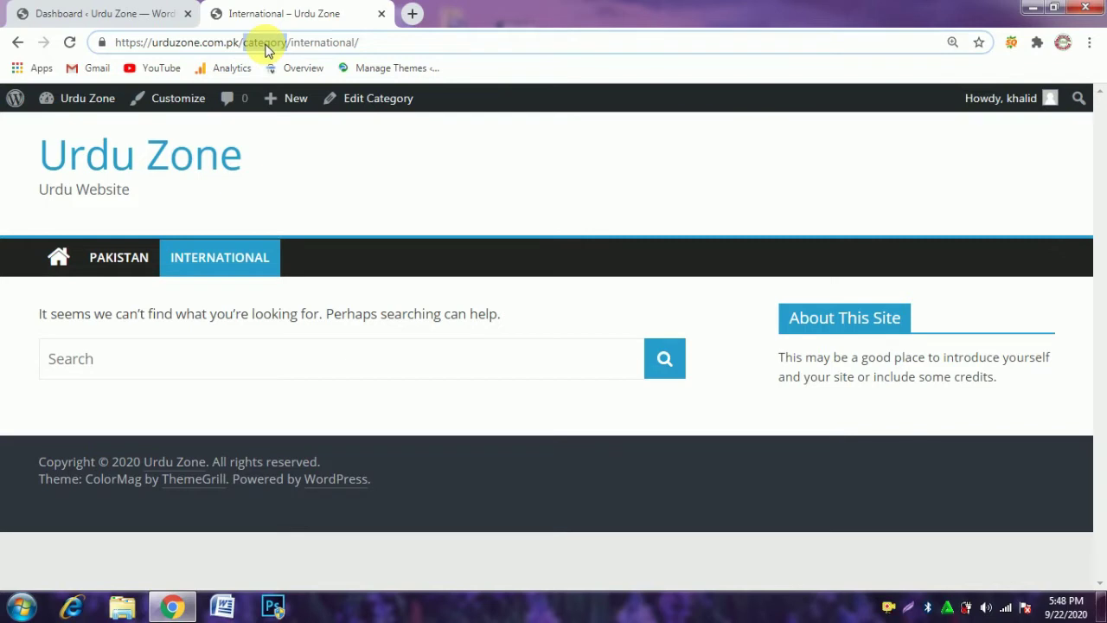
pyautogui.hotkey('ctrl', '-')
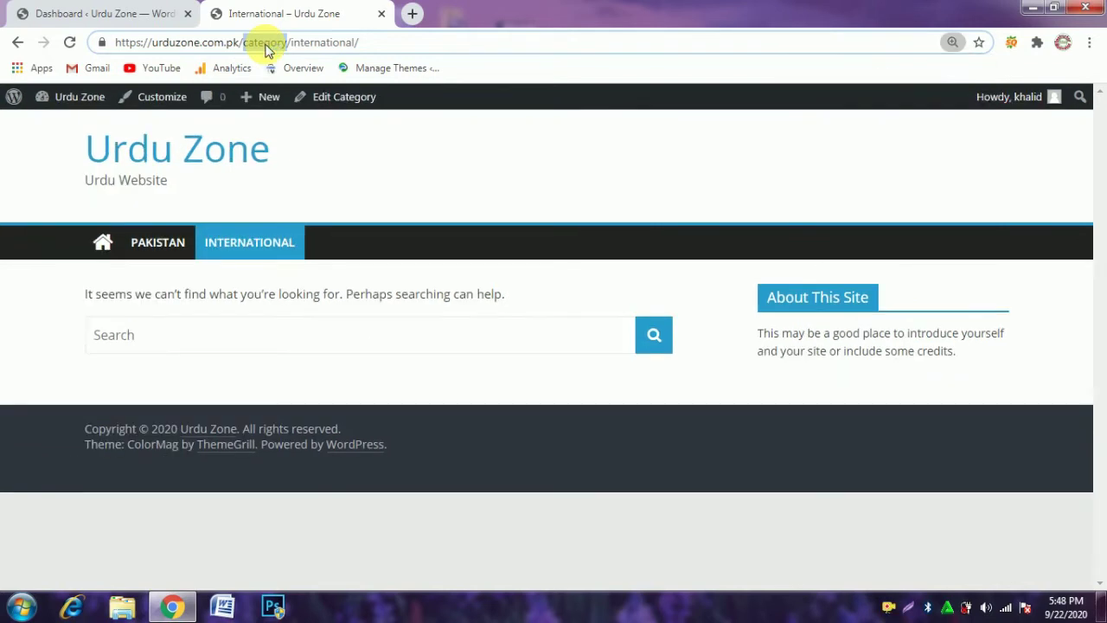
# Go to the WordPress dashboard and open the Permalink Settings page
pyautogui.click(149, 16)
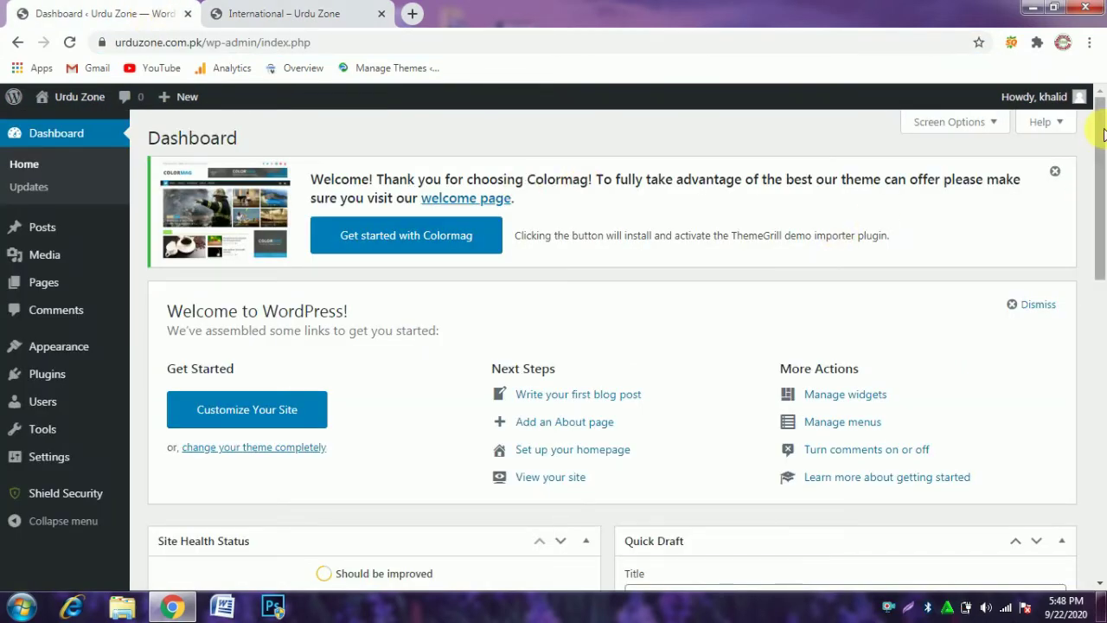
pyautogui.moveTo(75, 395)
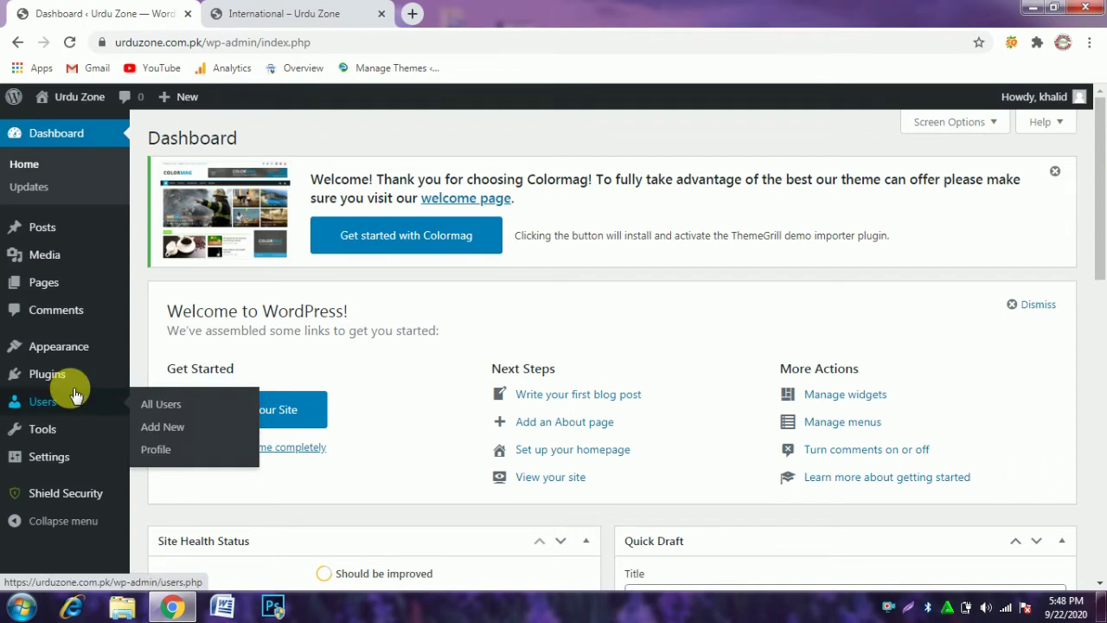
pyautogui.click(54, 457)
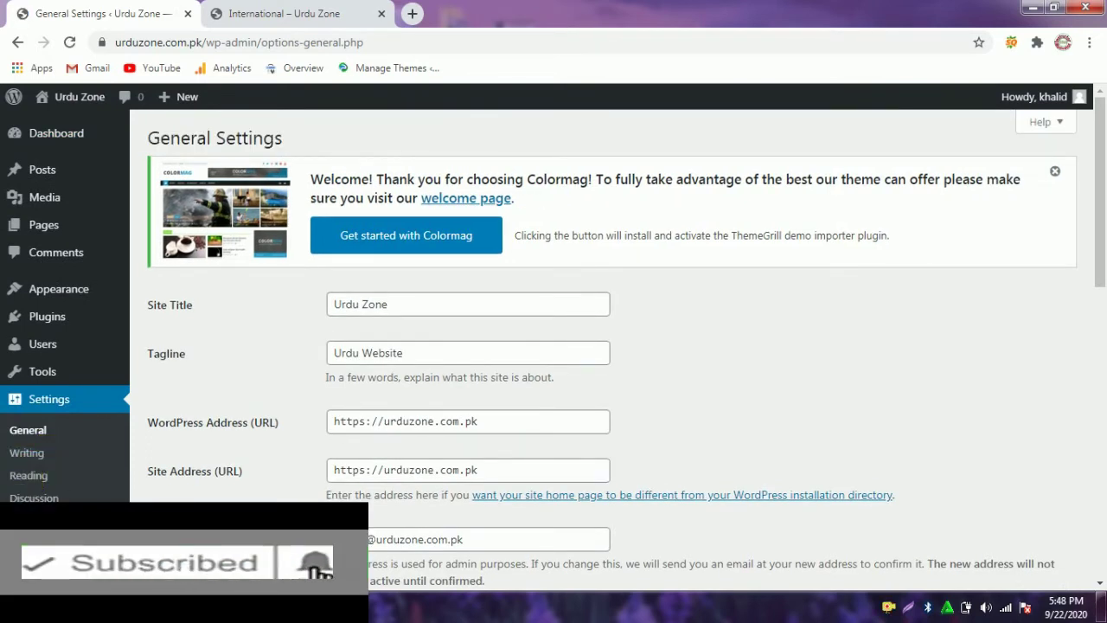
pyautogui.click(50, 552)
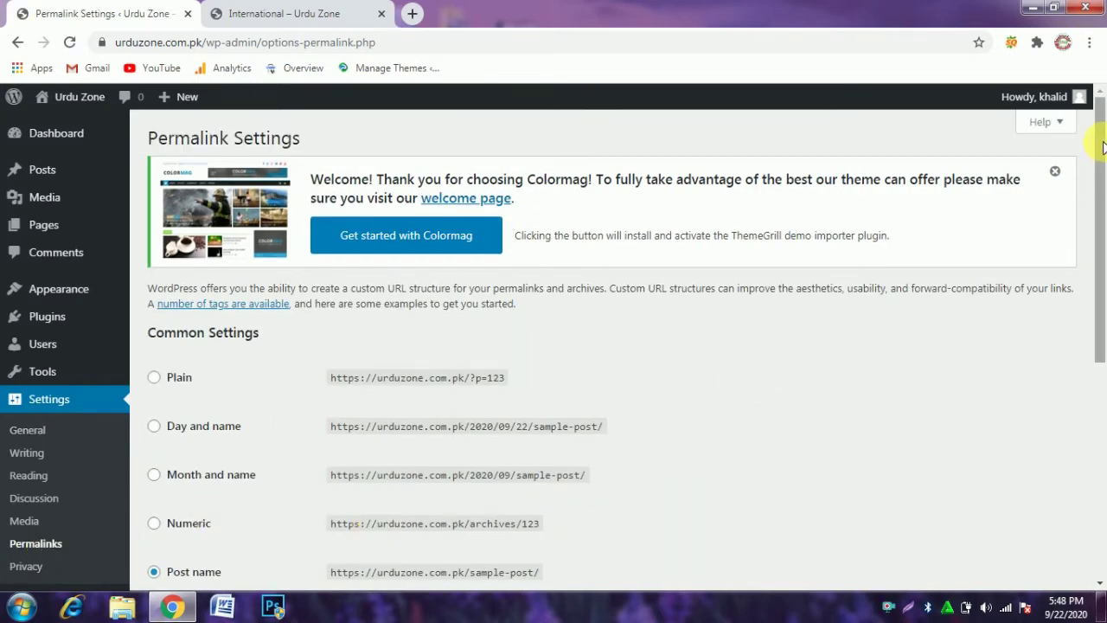
# Switch the permalinks to Custom Structure and set the structure to /%category%/%postname%/
pyautogui.moveTo(1104, 147); pyautogui.dragTo(1104, 308)
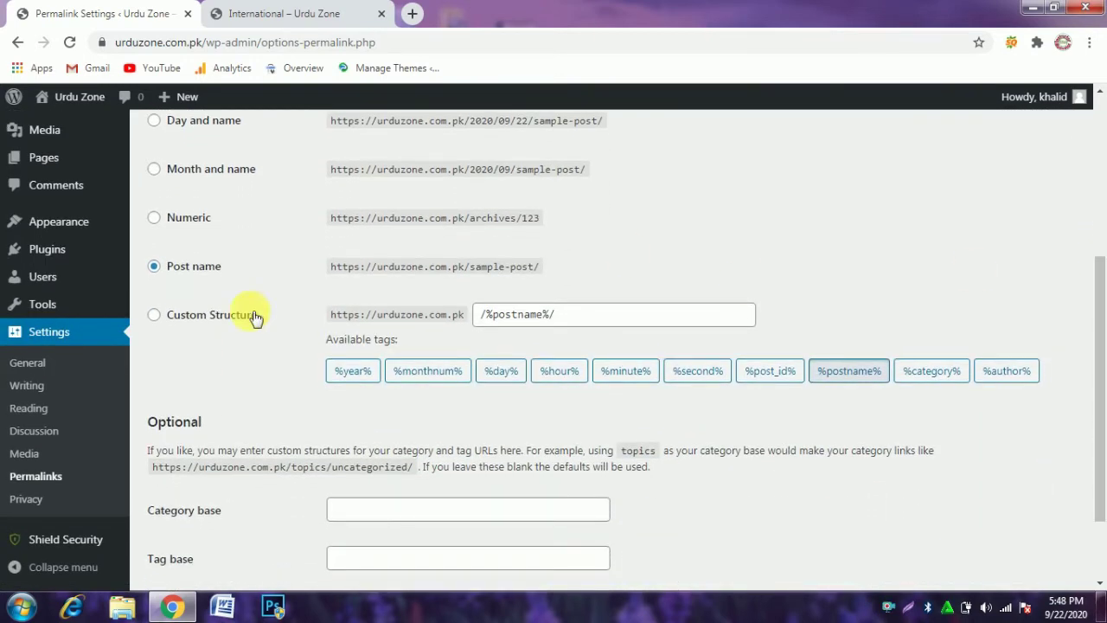
pyautogui.click(156, 320)
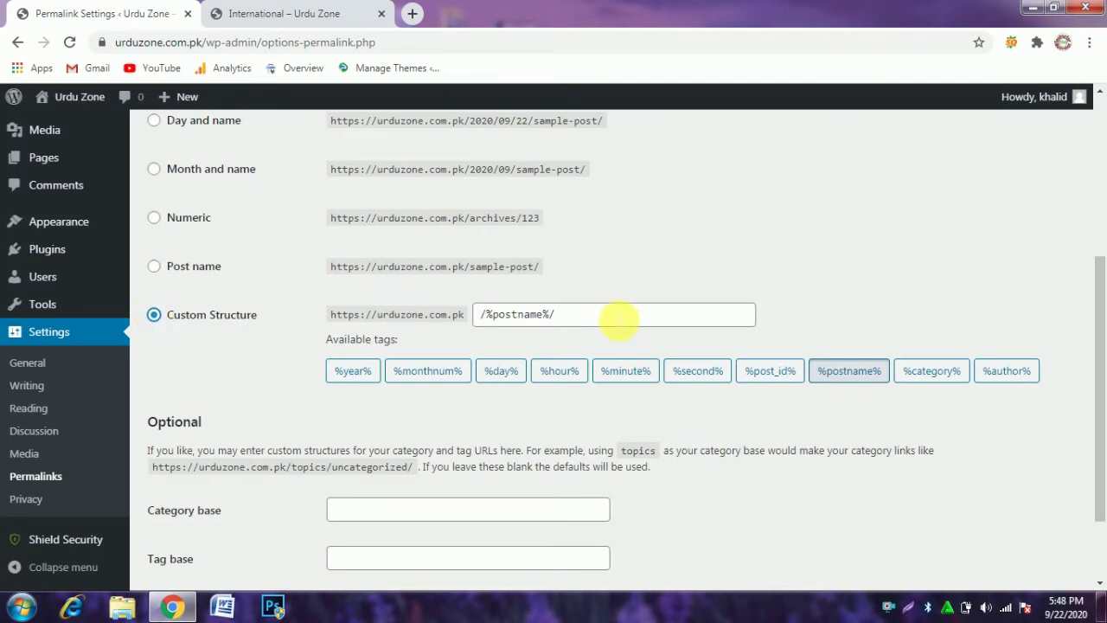
pyautogui.click(618, 321)
pyautogui.press('BackSpace')
pyautogui.press('BackSpace')
pyautogui.press('BackSpace')
pyautogui.press('BackSpace')
pyautogui.press('BackSpace')
pyautogui.press('BackSpace')
pyautogui.press('BackSpace')
pyautogui.press('BackSpace')
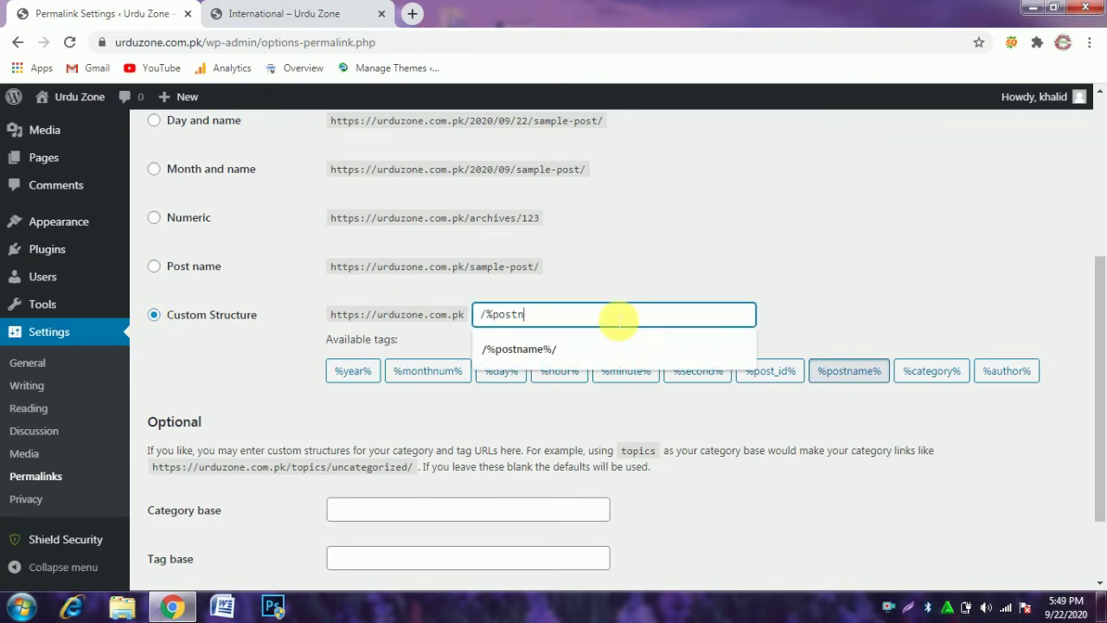
pyautogui.press('BackSpace')
pyautogui.press('BackSpace')
pyautogui.press('BackSpace')
pyautogui.press('BackSpace')
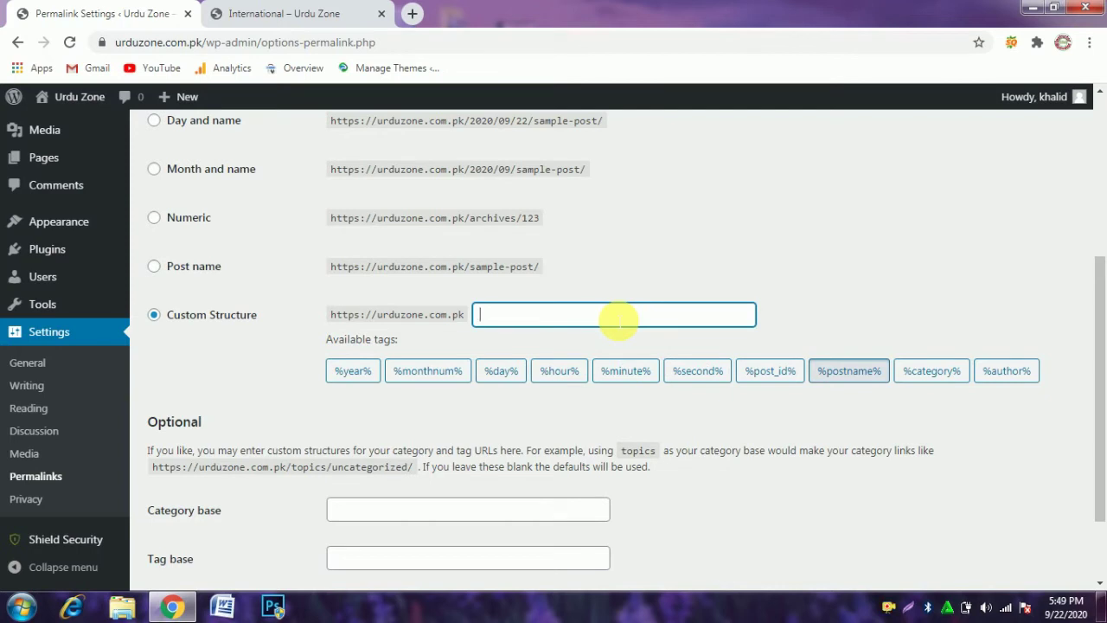
pyautogui.click(917, 387)
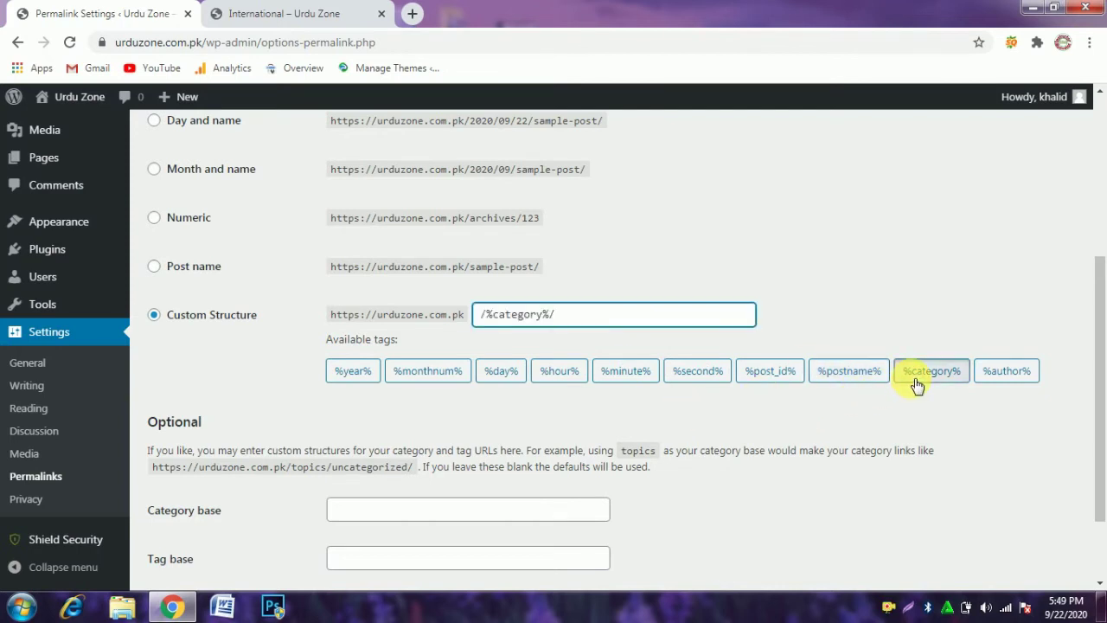
pyautogui.click(838, 381)
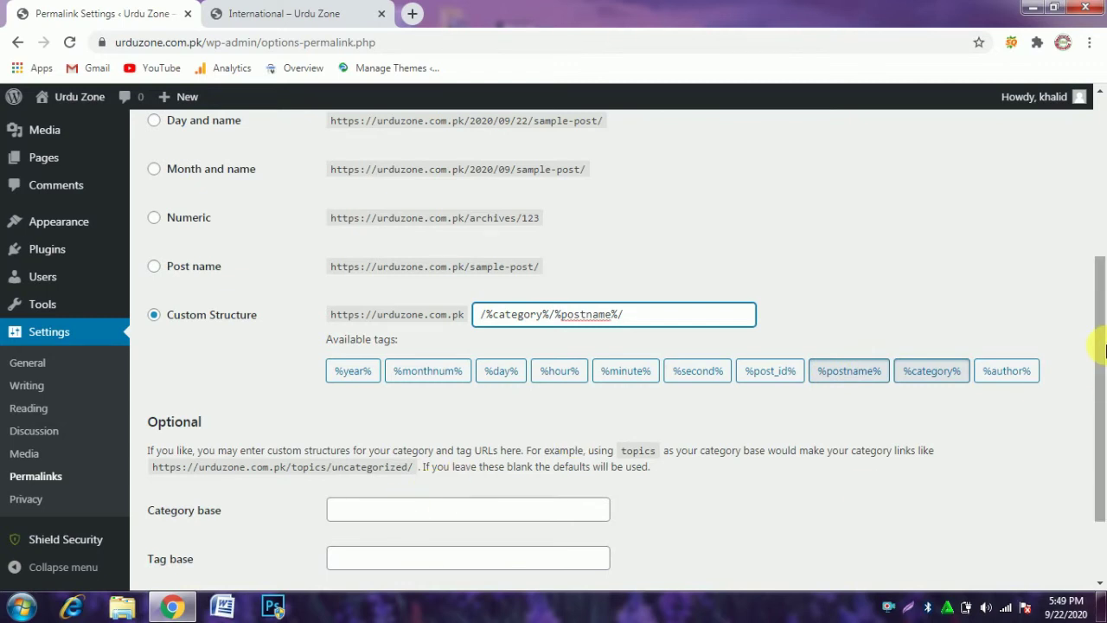
# Set the category base to "." and save the permalink changes
pyautogui.moveTo(1102, 357); pyautogui.dragTo(1103, 405)
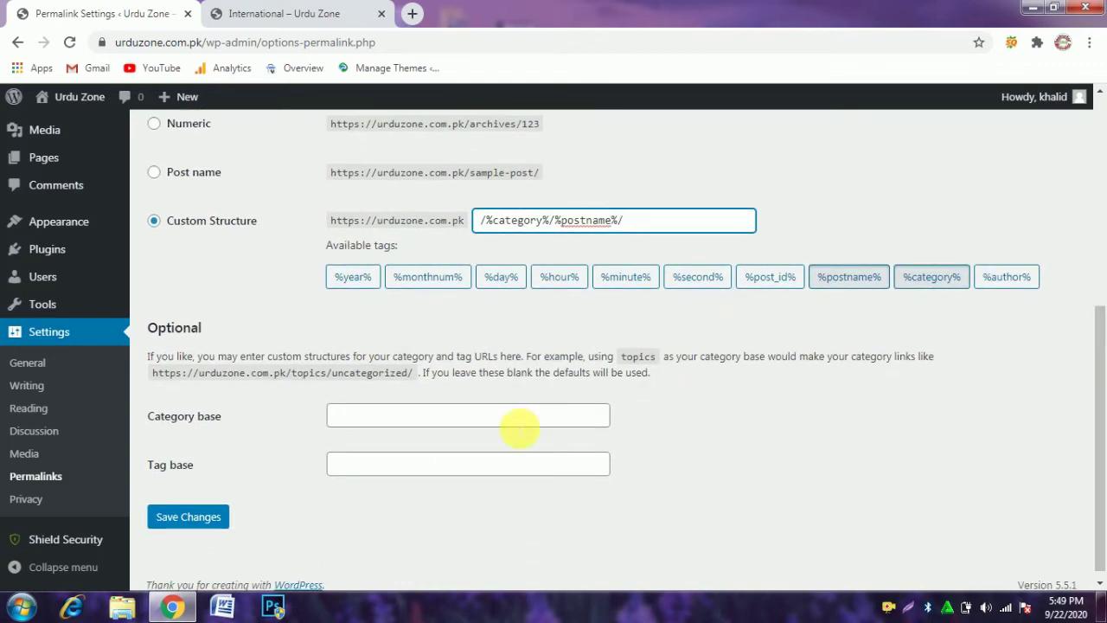
pyautogui.click(507, 419)
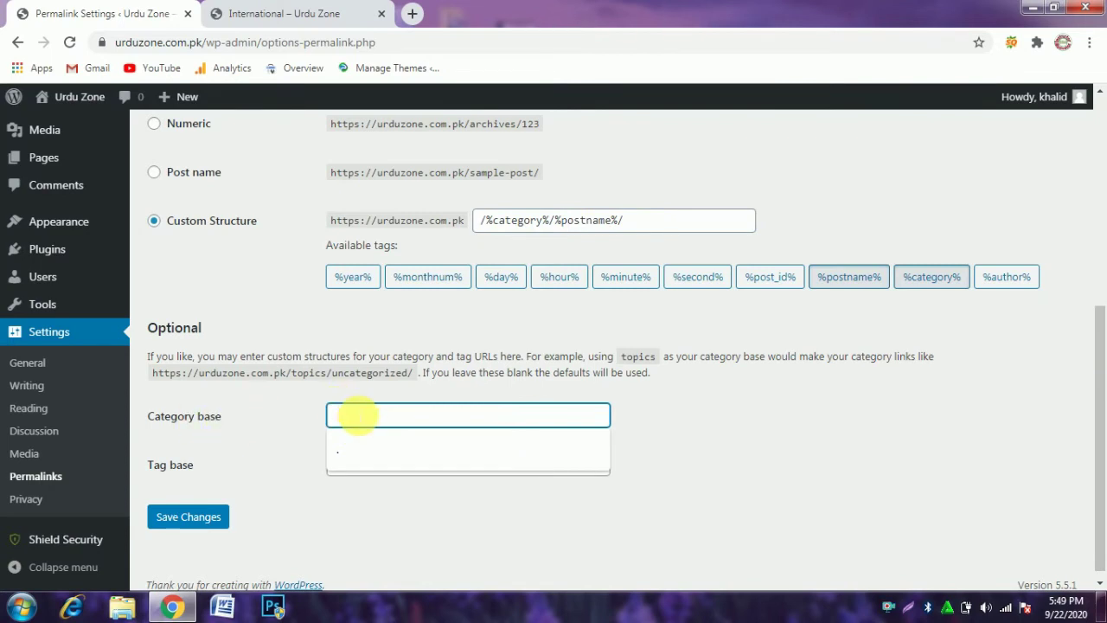
pyautogui.write('.')
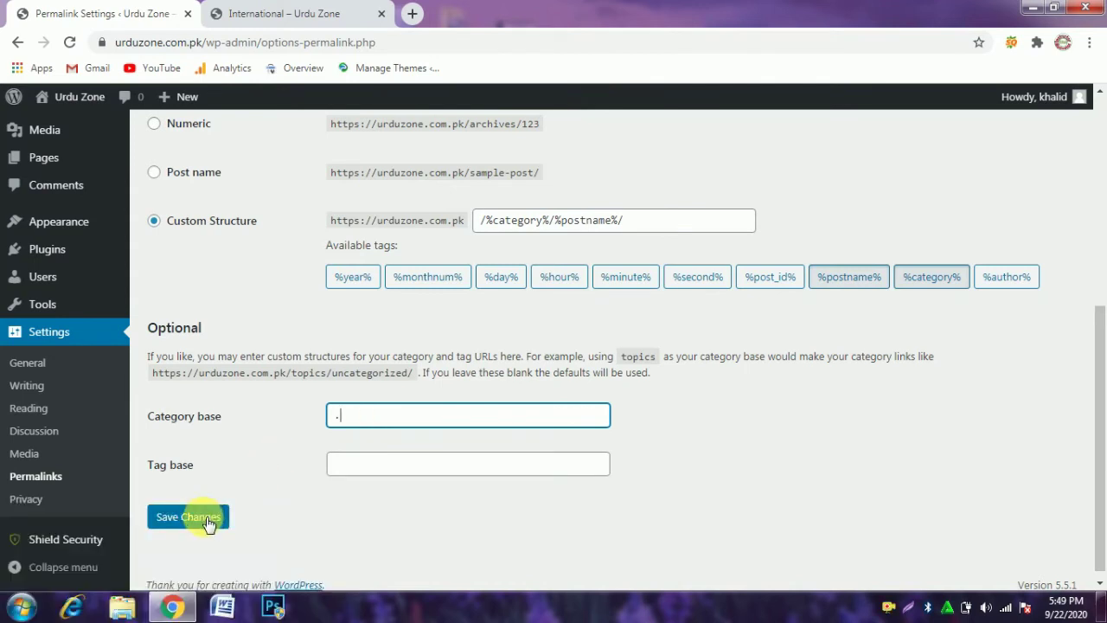
pyautogui.click(189, 517)
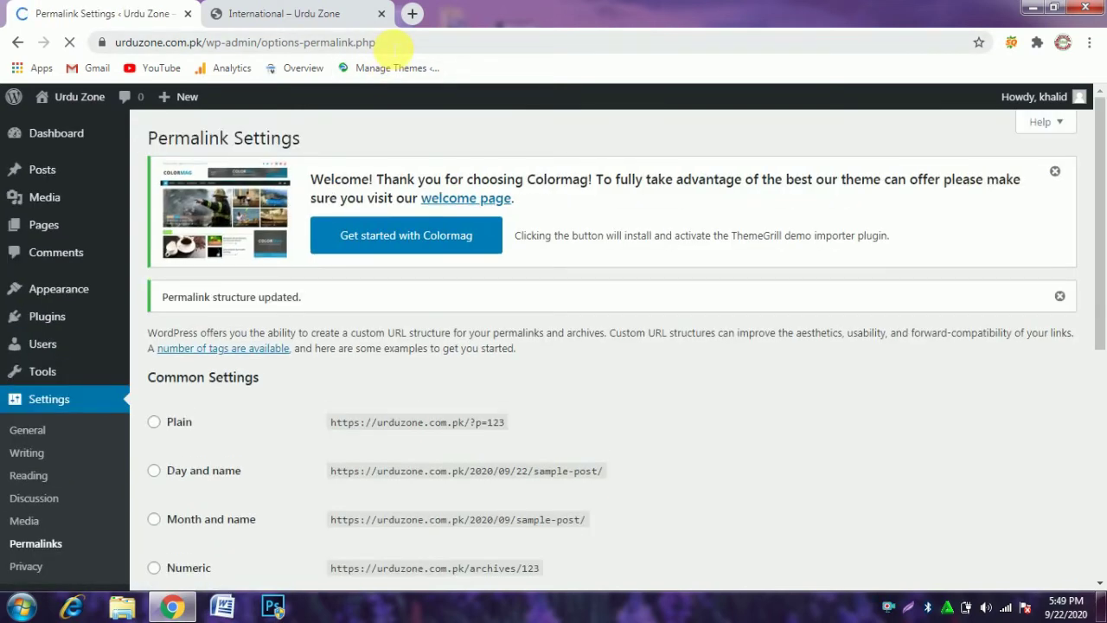
# Load the site's home page at urduzone.com.pk in place of the permalink settings
pyautogui.click(393, 49)
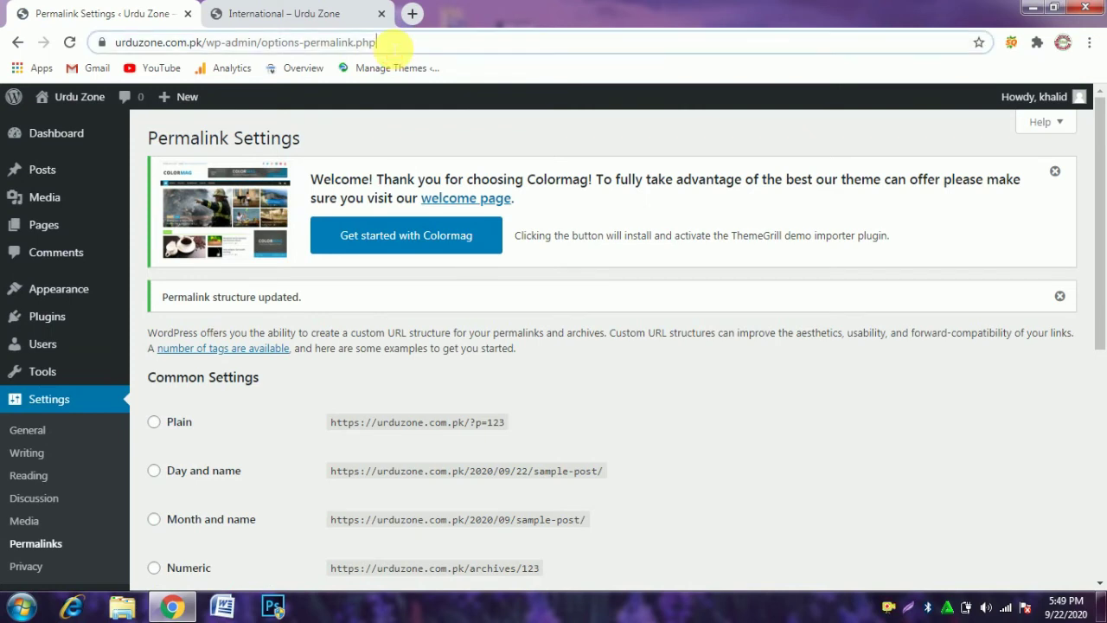
pyautogui.write('urdu')
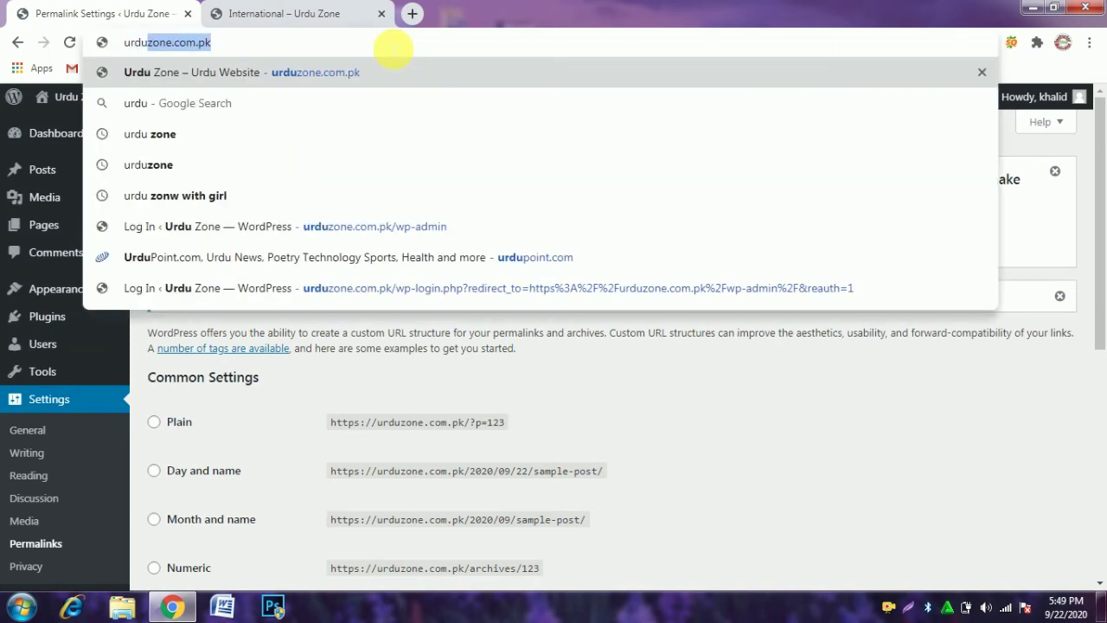
pyautogui.press('Return')
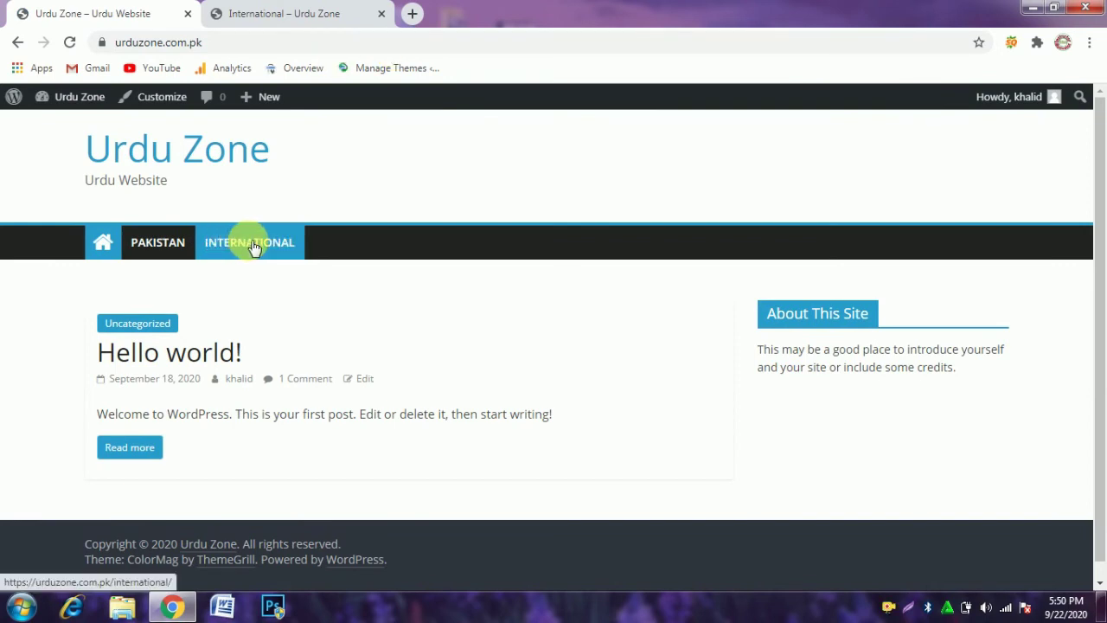
# Open the International category page and check whether its web address still contains the category base
pyautogui.click(253, 245)
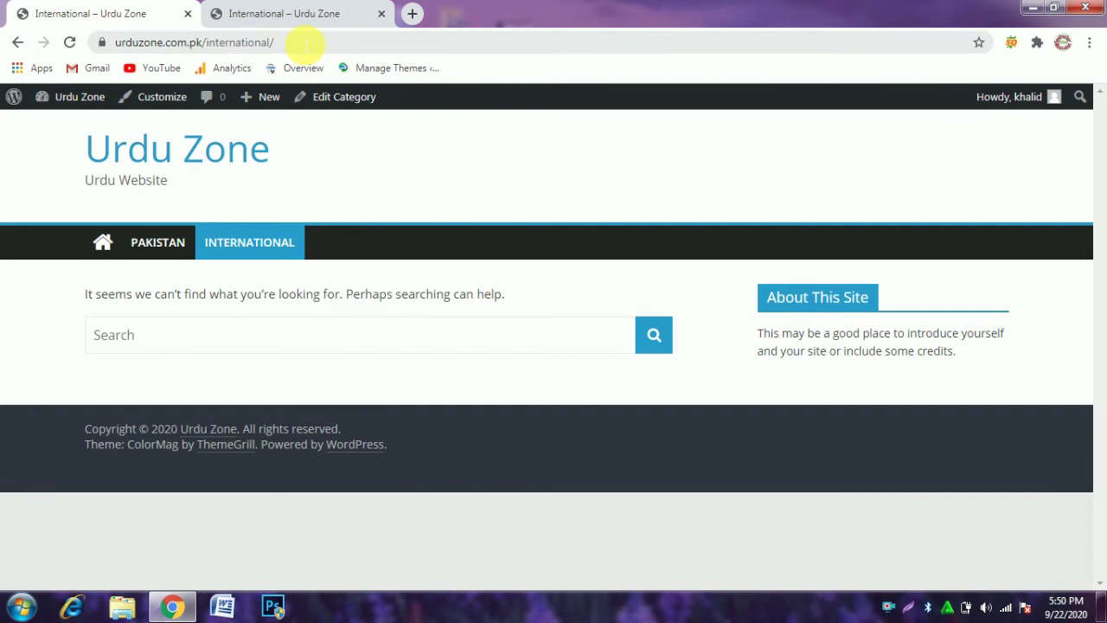
pyautogui.hotkey('ctrl', '+')
pyautogui.hotkey('ctrl', '+')
pyautogui.hotkey('ctrl', '+')
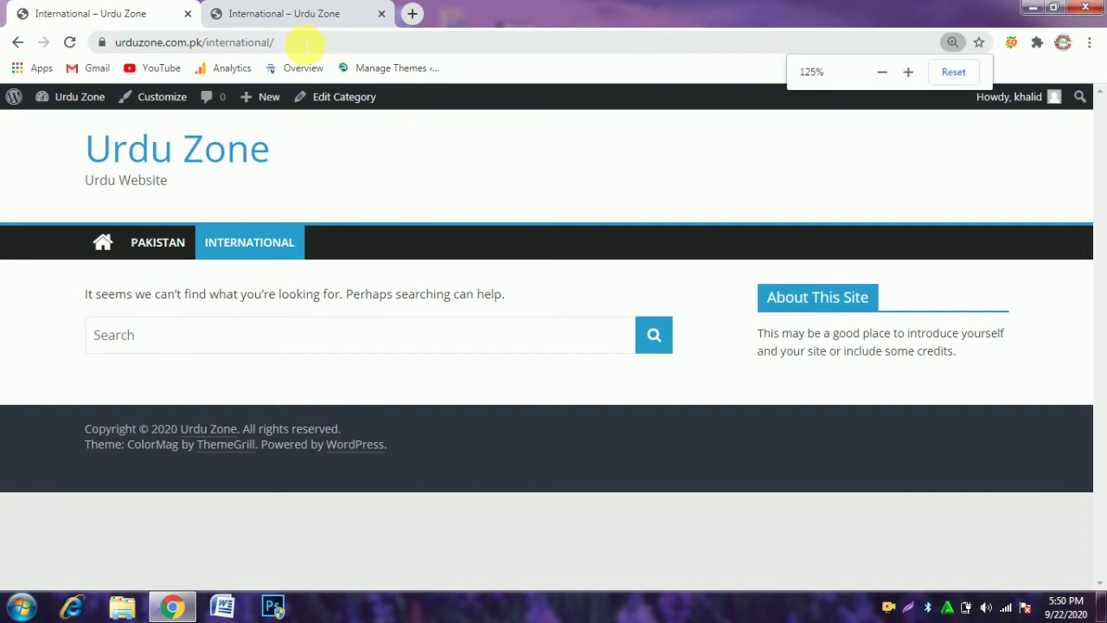
pyautogui.hotkey('ctrl', '+')
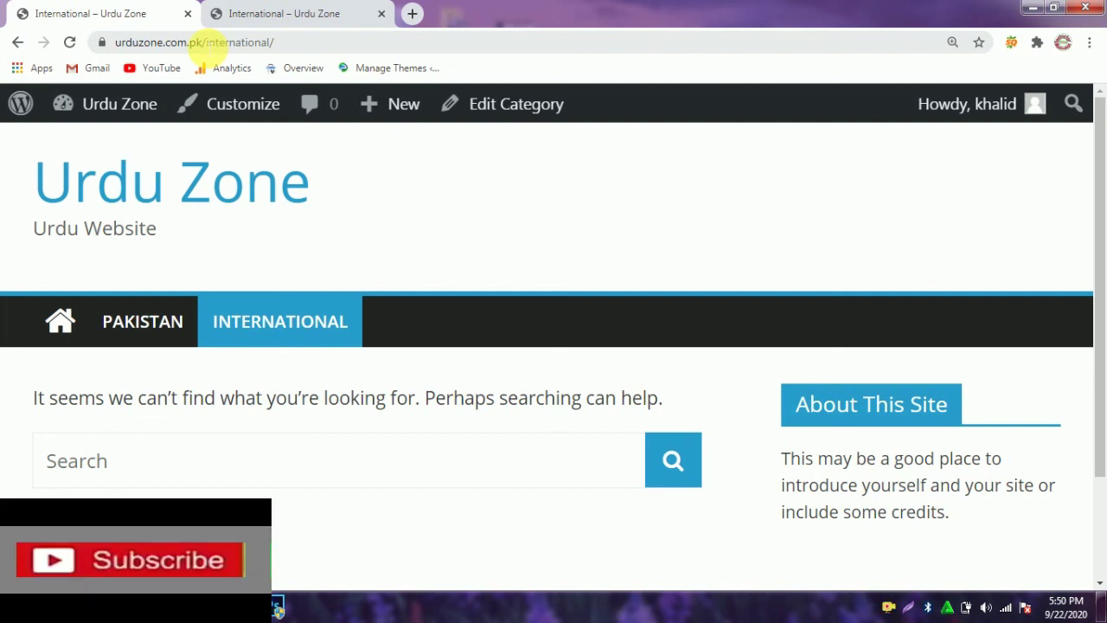
pyautogui.hotkey('ctrl', '-')
pyautogui.hotkey('ctrl', '-')
pyautogui.hotkey('ctrl', '-')
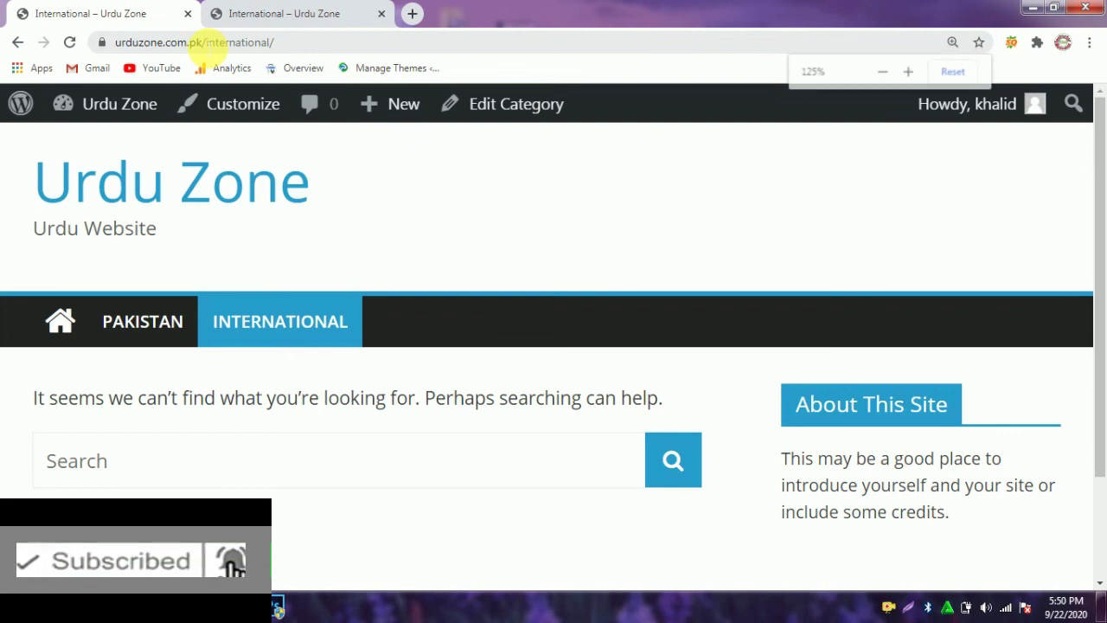